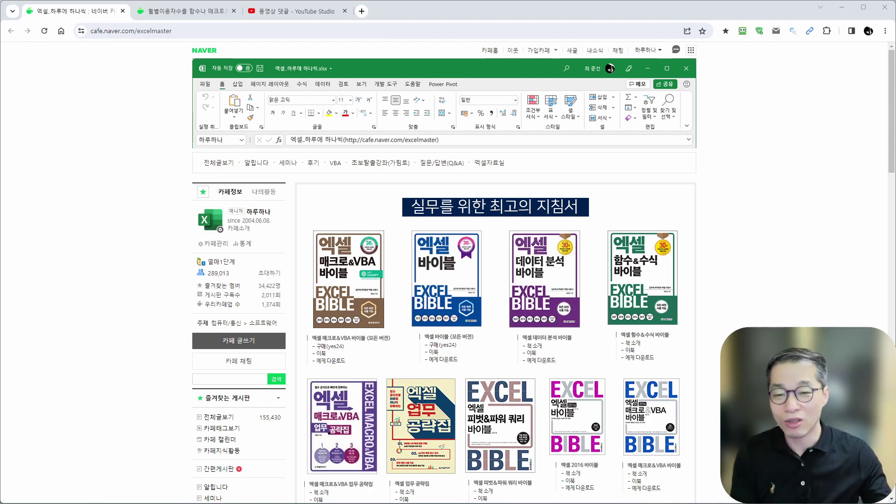
Read the cafe question about calculating monthly user counts, and the YouTube Studio comments on the related Power Query video.
click(166, 14)
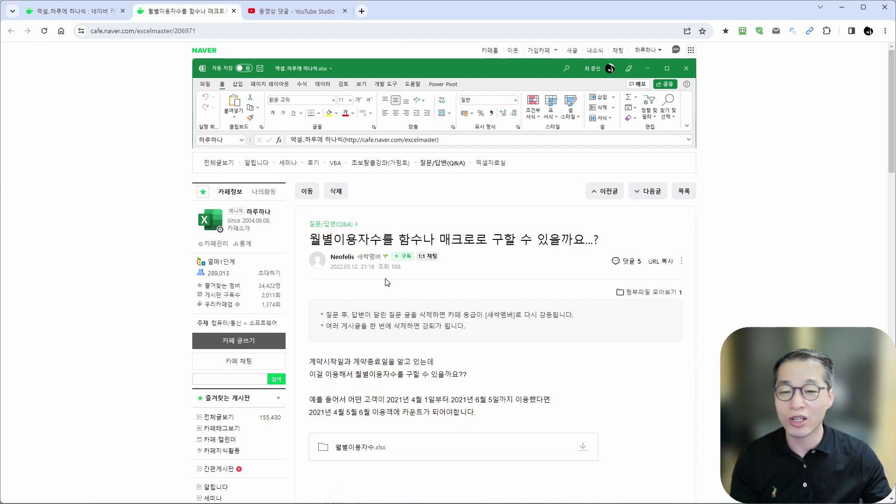
scroll(388, 282, down, 2)
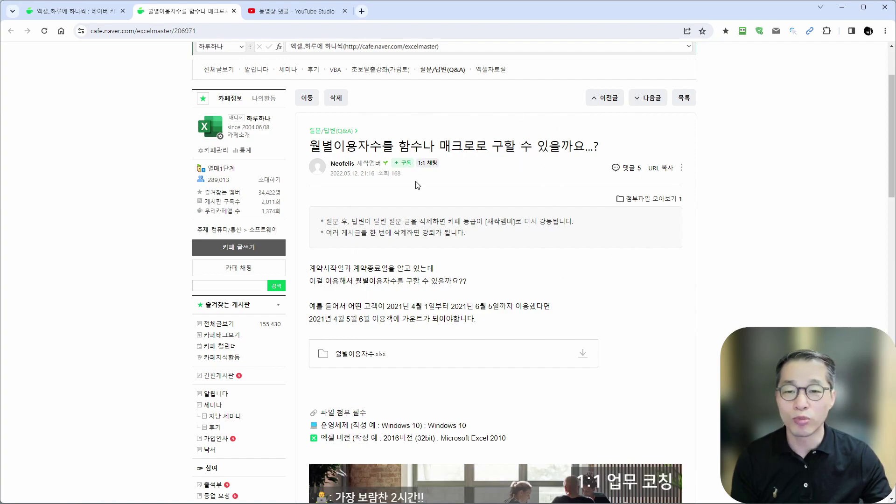
click(293, 15)
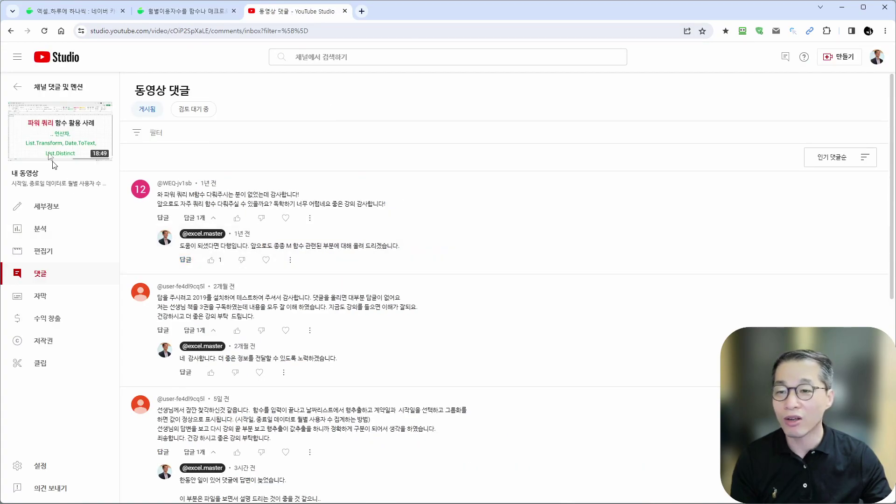
mouse_move(60, 159)
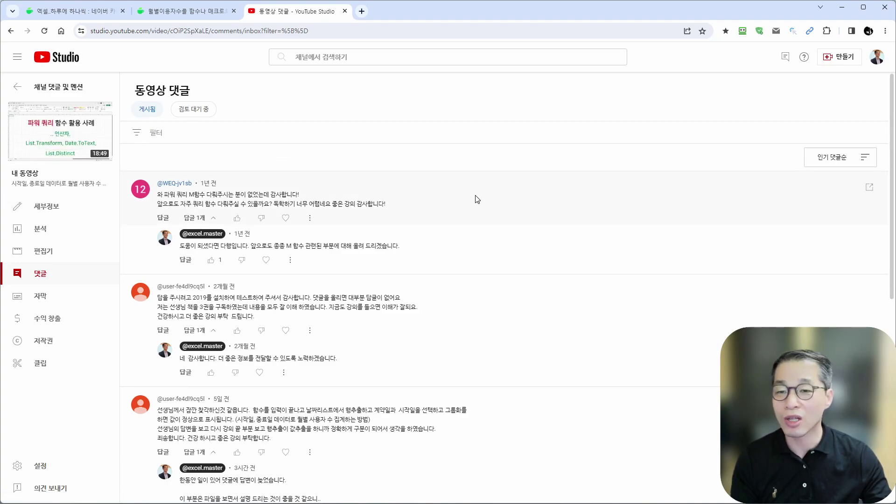
scroll(473, 198, down, 6)
scroll(477, 200, down, 2)
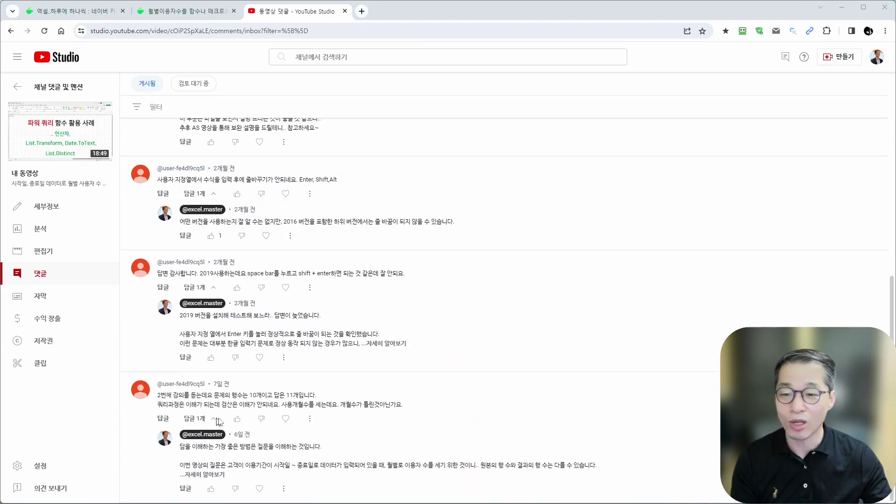
mouse_move(212, 388)
mouse_down()
mouse_move(248, 421)
mouse_move(321, 403)
mouse_up()
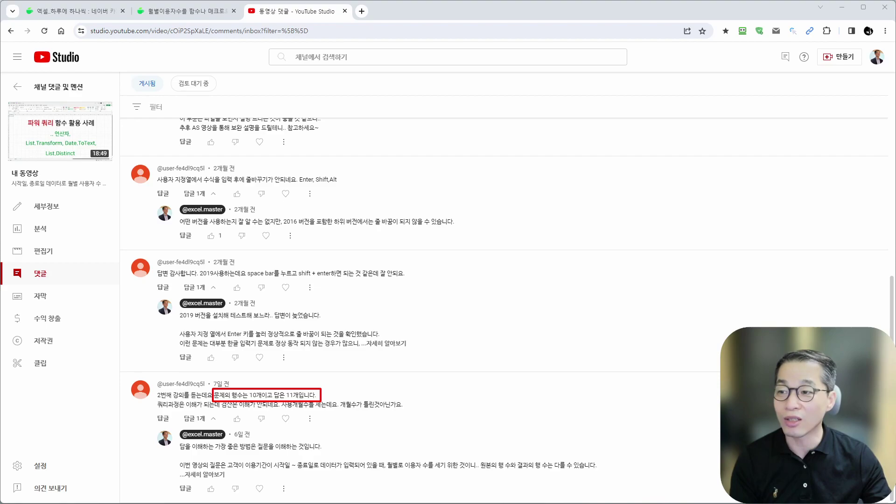
Switch to the Excel workbook 월별이용자수 (1).xlsx and compare the first contract's dates with its monthly marks and the month headers.
click(183, 11)
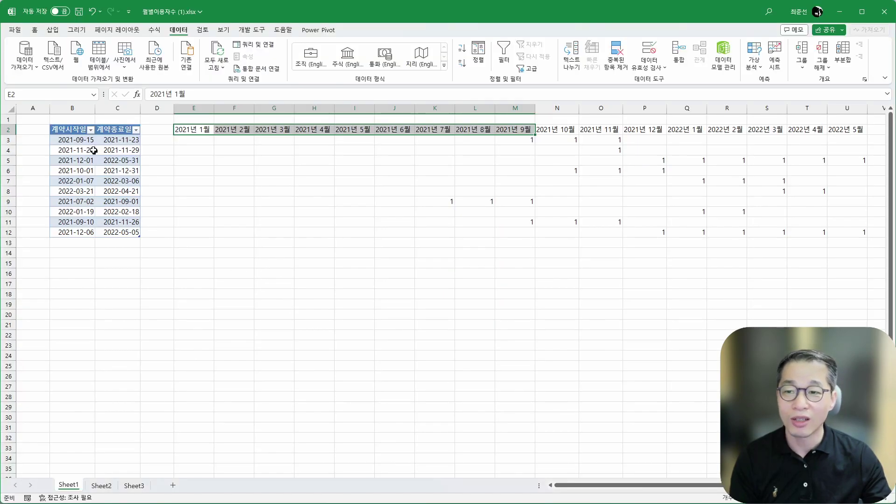
click(70, 139)
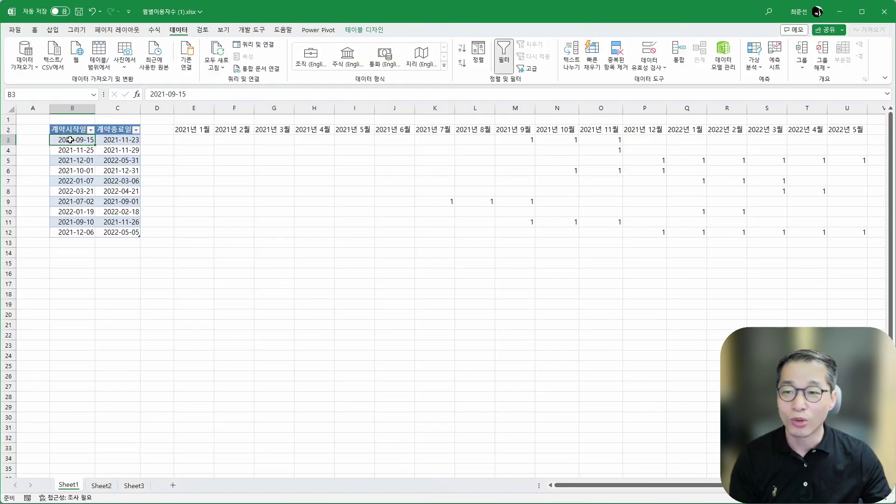
drag(70, 140, 125, 139)
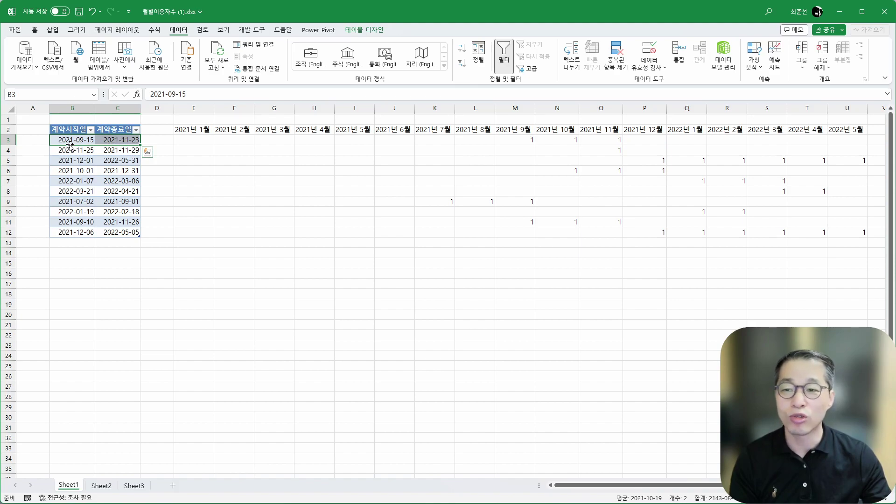
click(525, 140)
drag(525, 141, 615, 139)
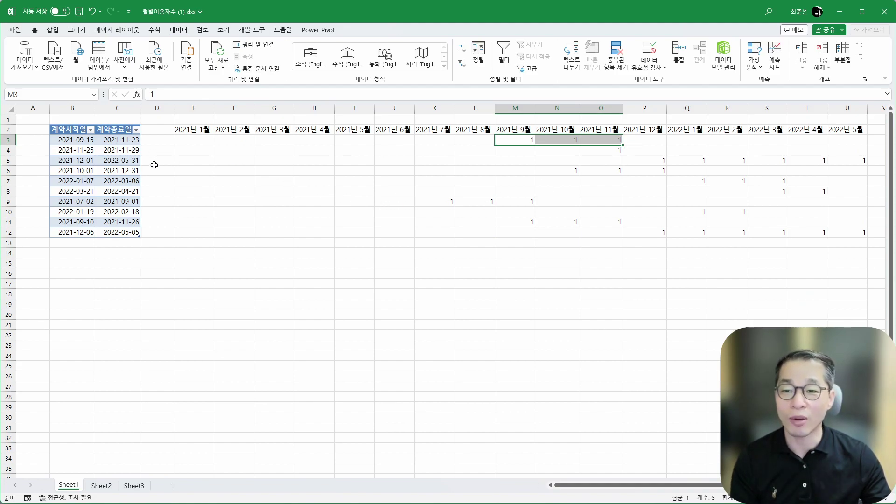
drag(450, 130, 840, 127)
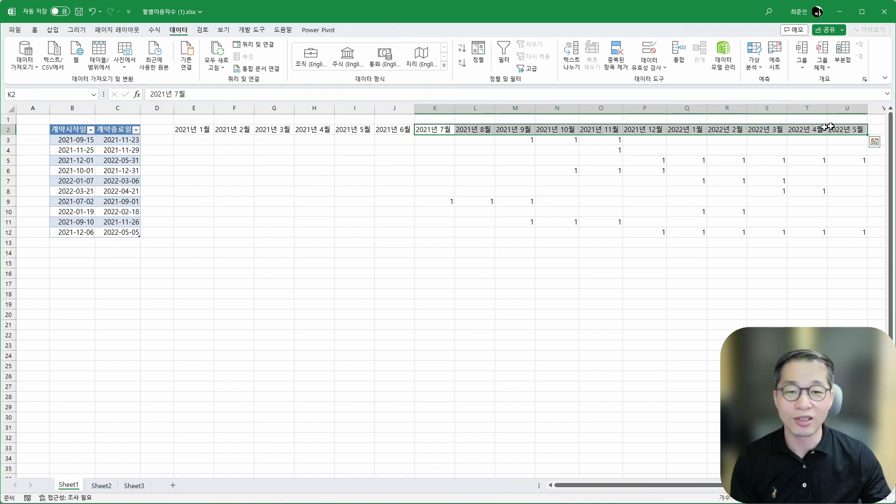
drag(450, 136, 450, 234)
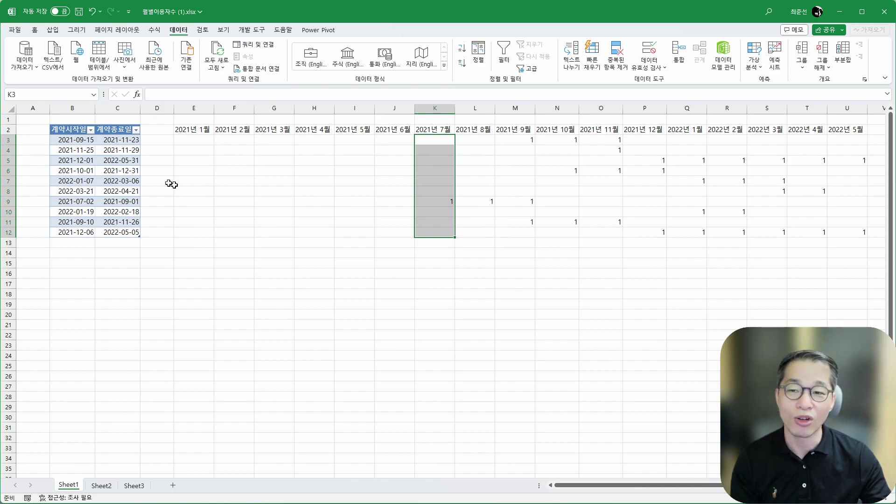
Open the existing query 쿼리 in the Power Query Editor and preview the first row's list in the 월 column.
click(100, 159)
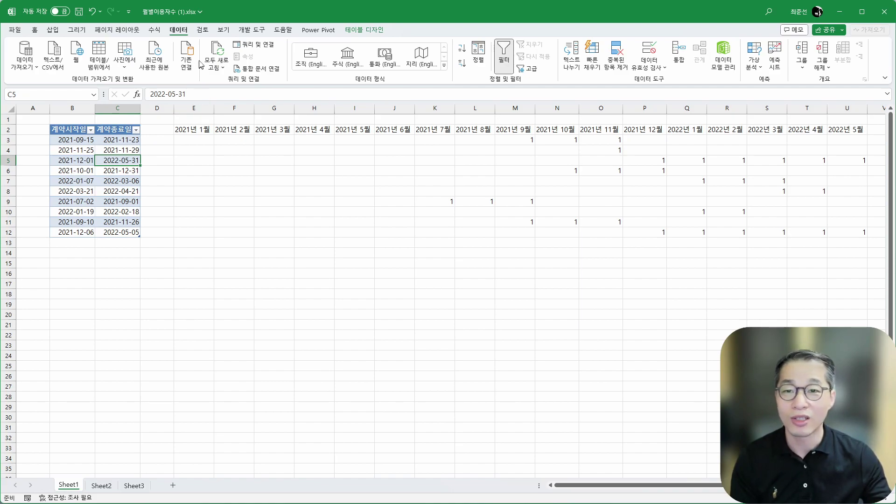
click(263, 45)
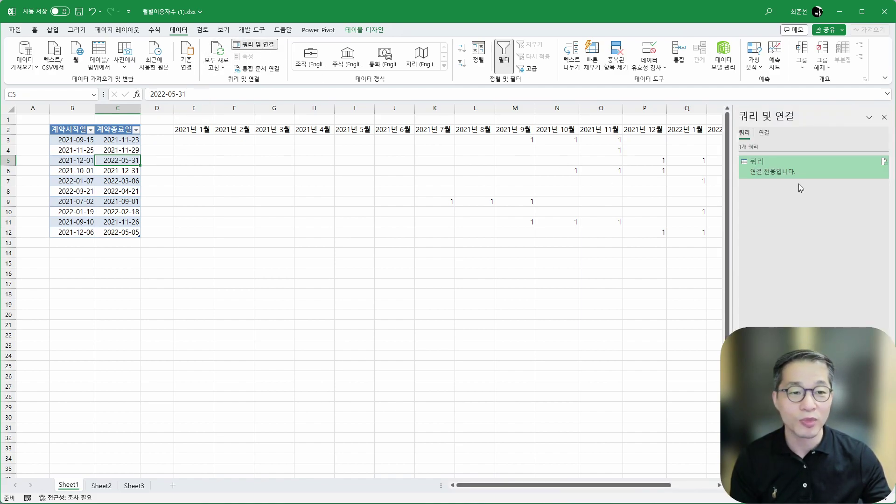
double_click(798, 170)
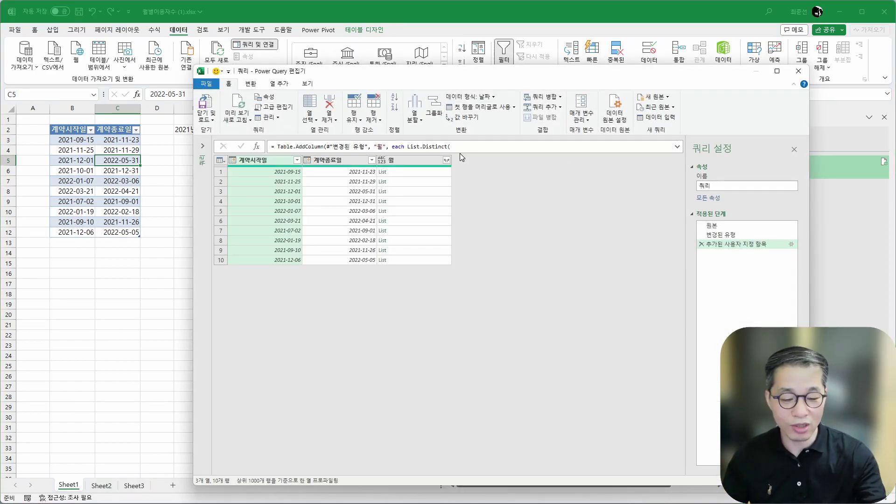
key(ctrl+shift+plus)
key(ctrl+shift+plus)
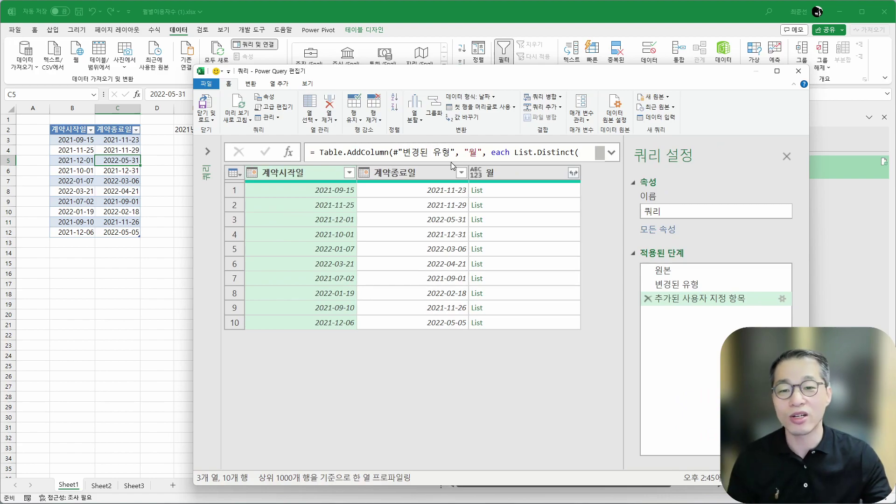
click(516, 194)
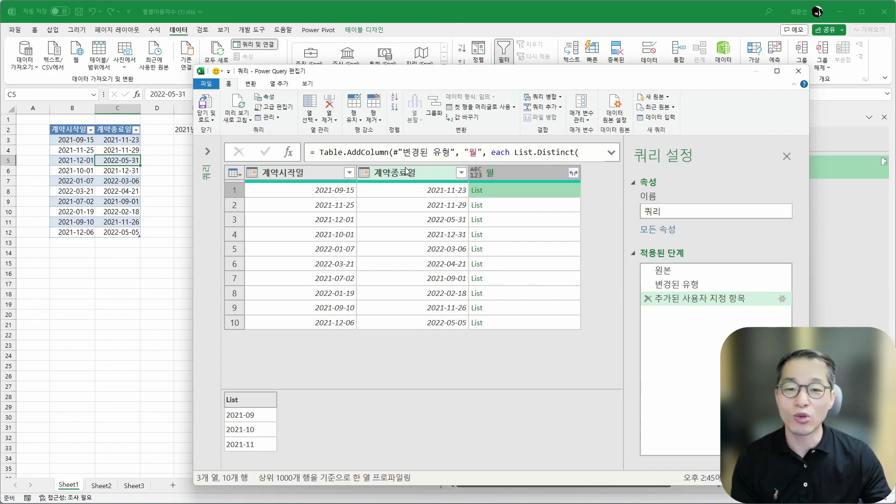
Remove the 계약시작일 and 계약종료일 columns from the query.
click(321, 175)
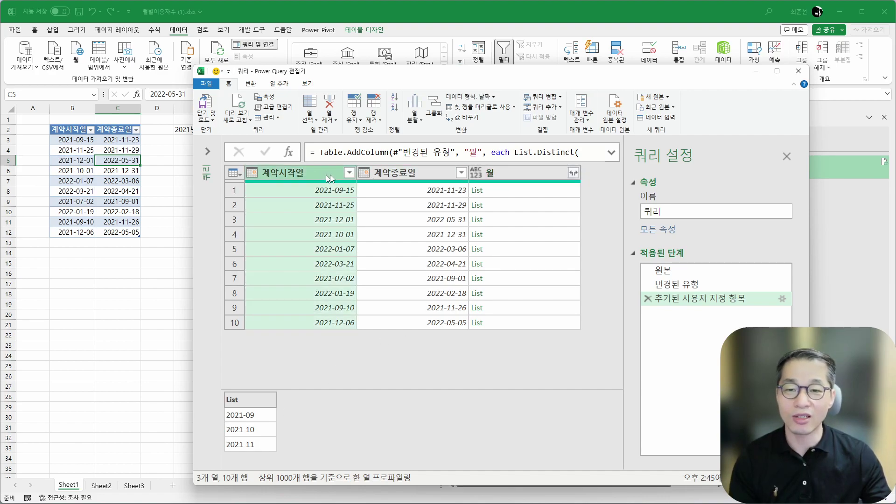
ctrl+click(401, 174)
click(329, 105)
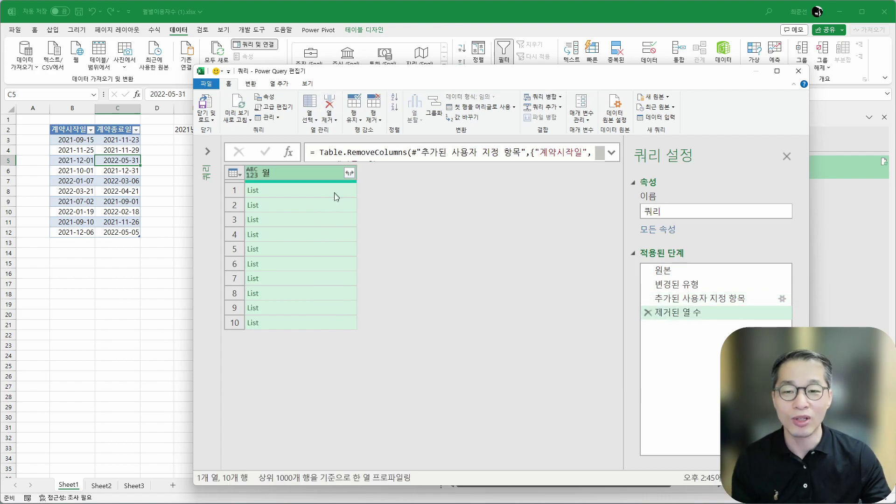
Expand the 월 lists to new rows and group the result by 월 with a row count column named 개수.
click(350, 173)
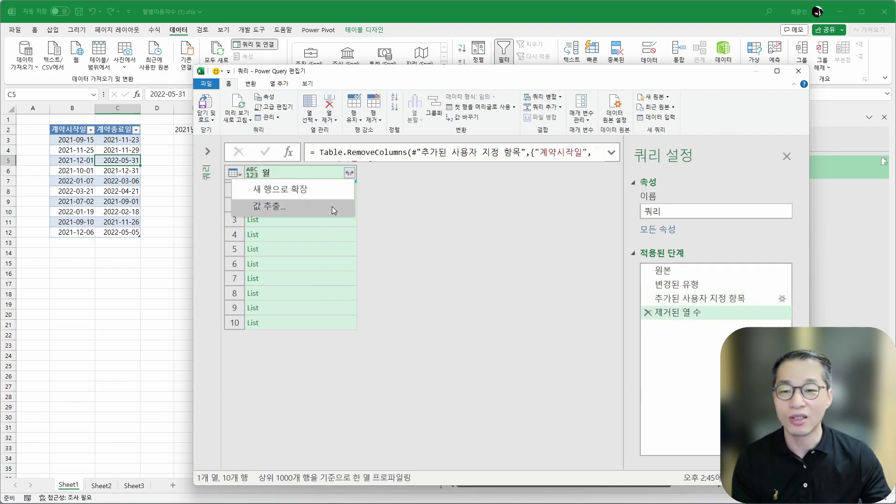
click(332, 191)
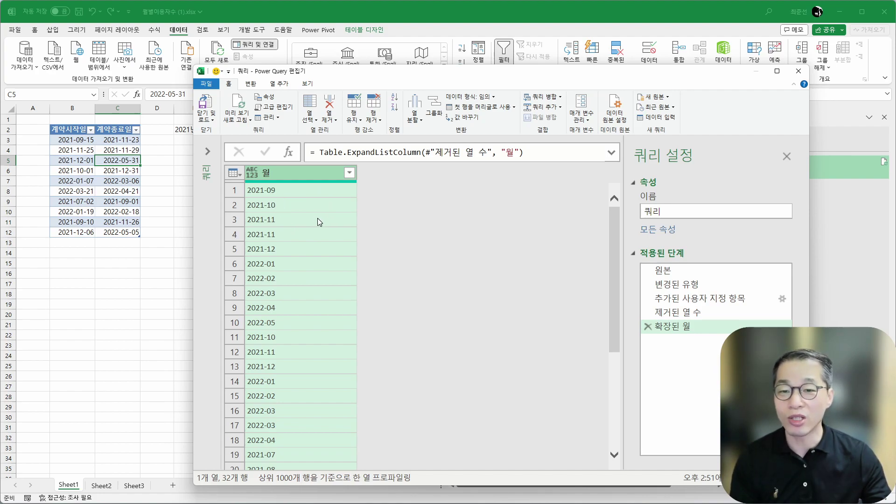
click(435, 115)
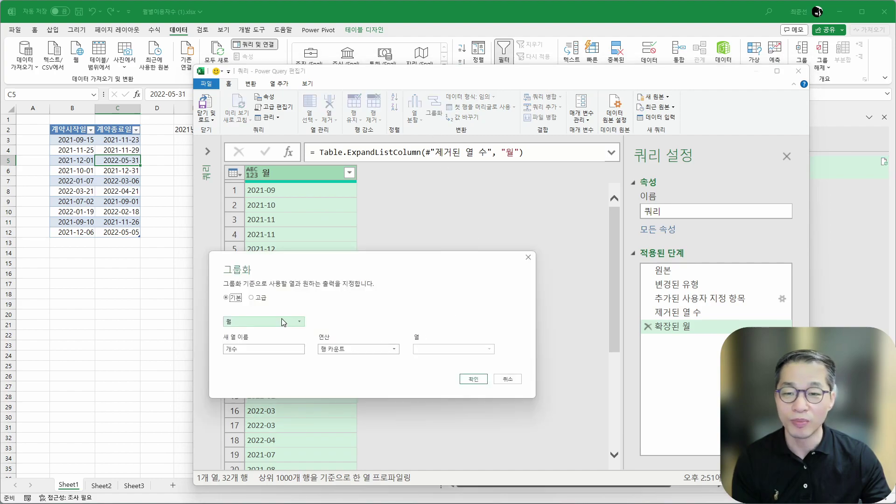
click(472, 378)
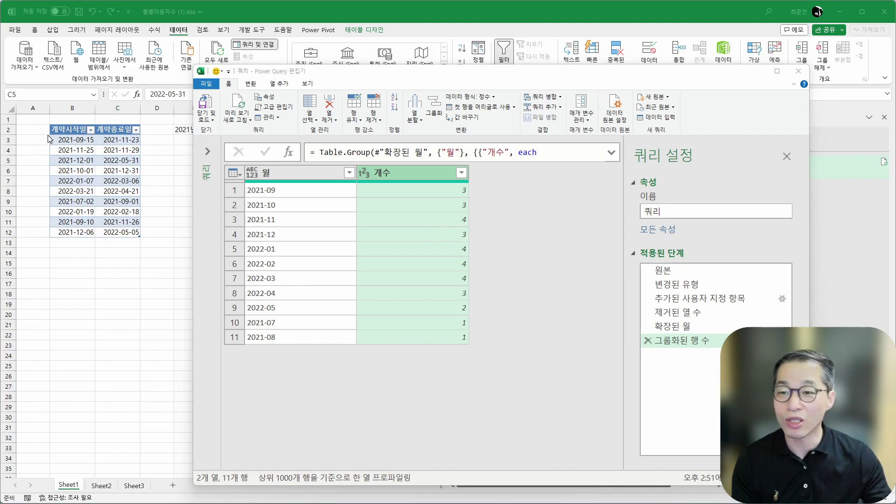
Compare the source contract rows with the grouped months and their counts in the query result.
mouse_move(56, 144)
mouse_down()
mouse_move(148, 195)
mouse_move(143, 241)
mouse_up()
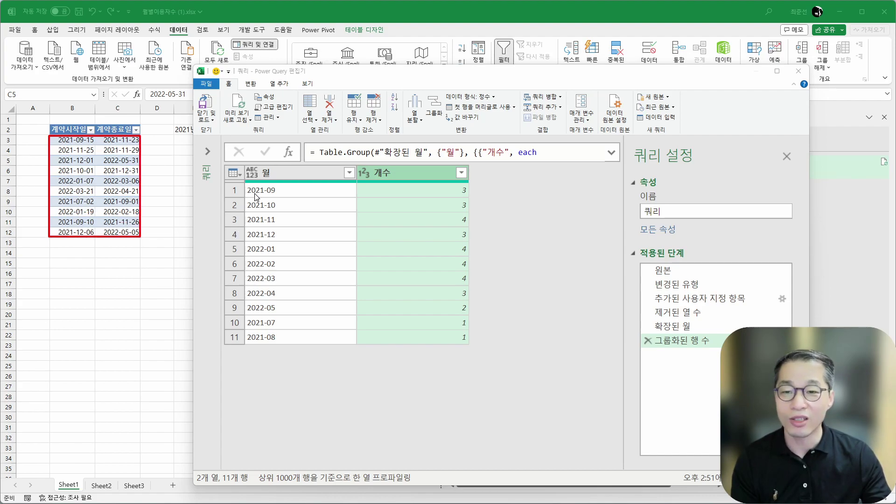
mouse_move(223, 180)
mouse_down()
mouse_move(237, 196)
mouse_move(254, 360)
mouse_move(244, 348)
mouse_up()
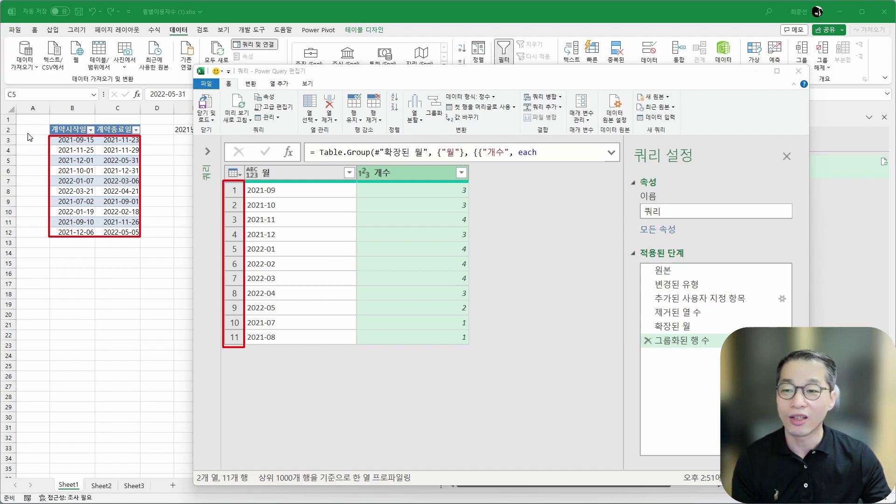
drag(29, 134, 39, 158)
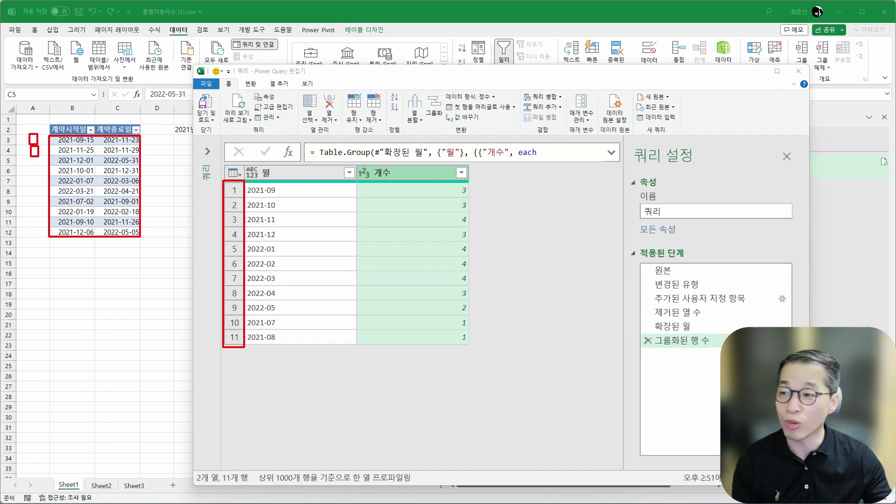
mouse_move(82, 167)
mouse_down()
mouse_move(77, 186)
mouse_move(101, 173)
mouse_up()
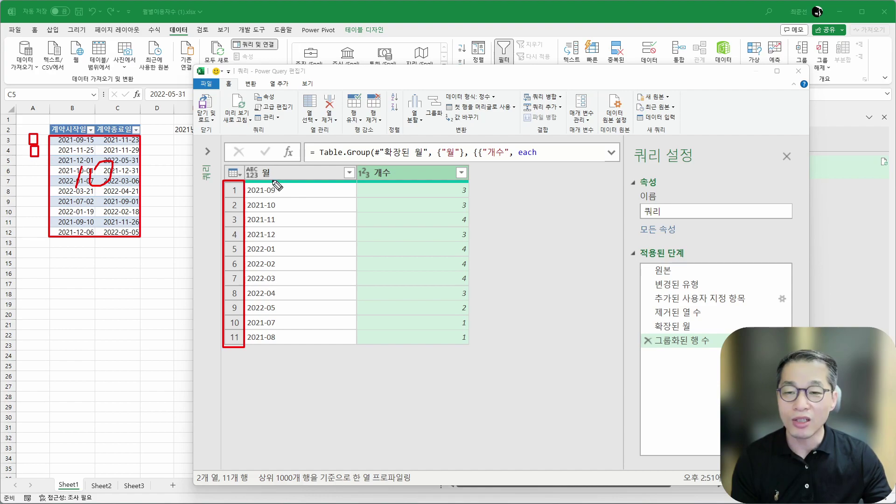
mouse_move(174, 124)
mouse_down()
mouse_move(391, 114)
mouse_move(351, 138)
mouse_up()
mouse_move(293, 192)
mouse_down()
mouse_move(292, 334)
mouse_move(305, 311)
mouse_up()
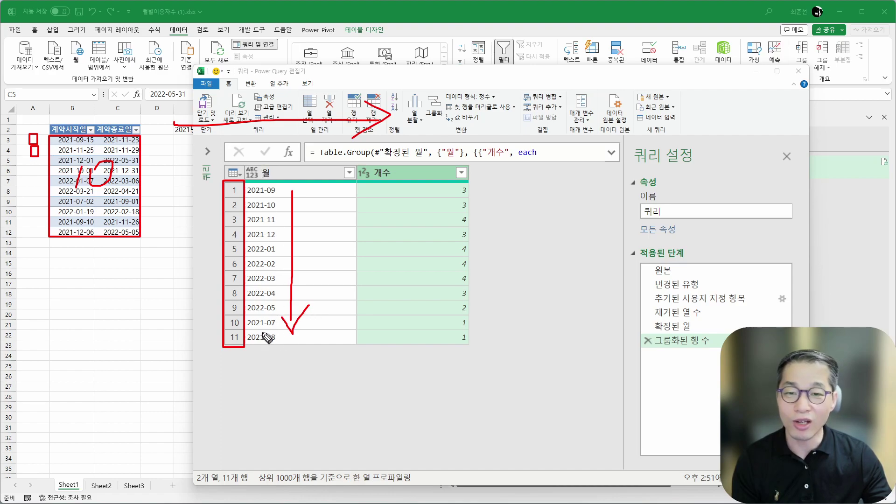
drag(467, 201, 475, 199)
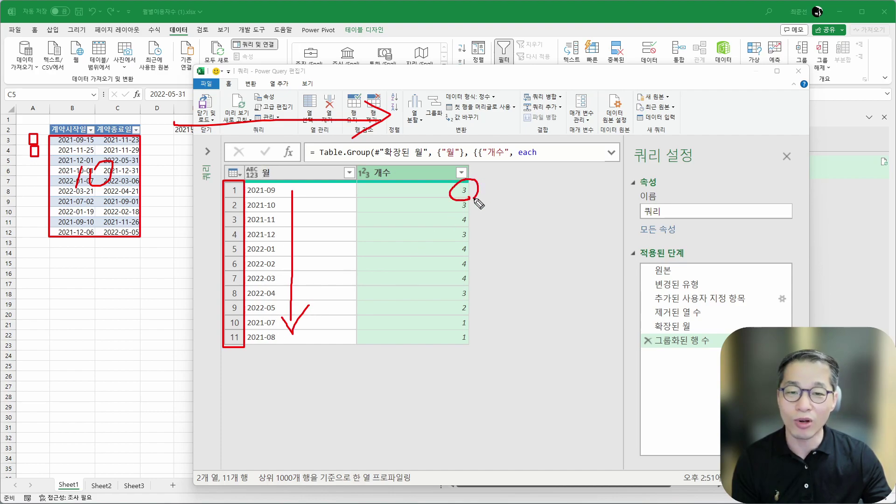
mouse_move(471, 282)
mouse_down()
mouse_move(453, 279)
mouse_move(475, 274)
mouse_up()
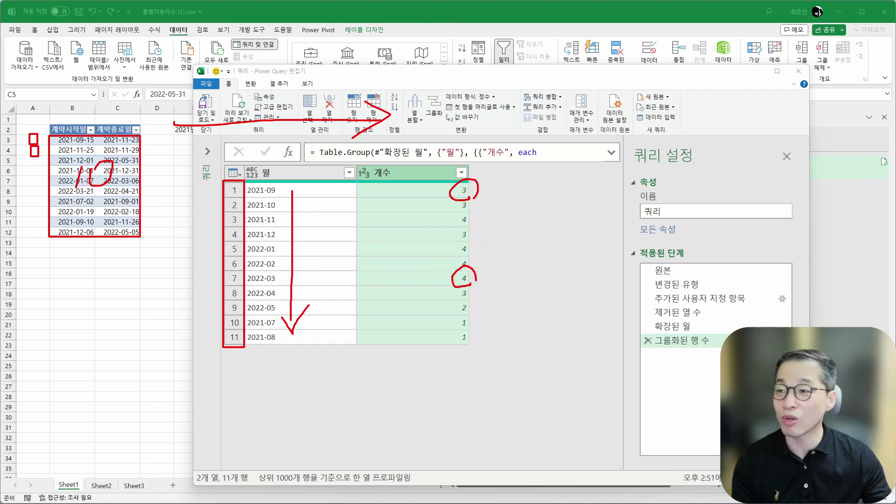
key(Escape)
Delete the applied query steps for grouping rows, expanding 월 and removing columns.
drag(435, 78, 464, 210)
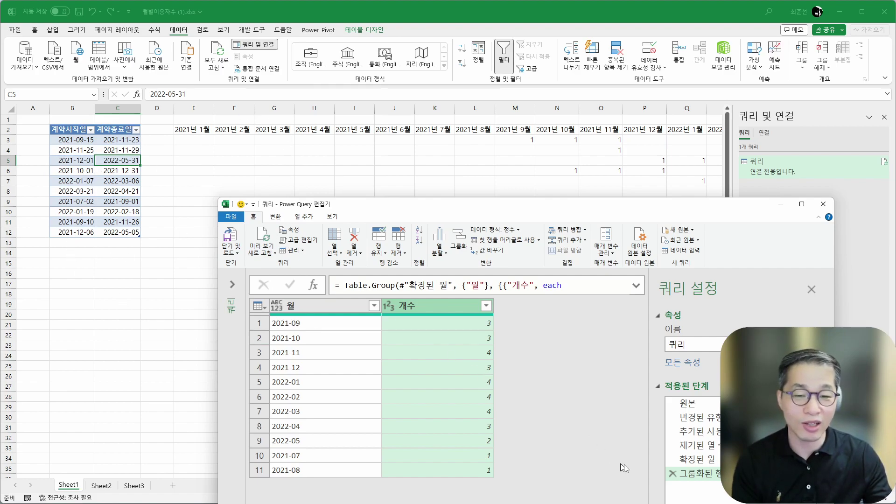
click(673, 475)
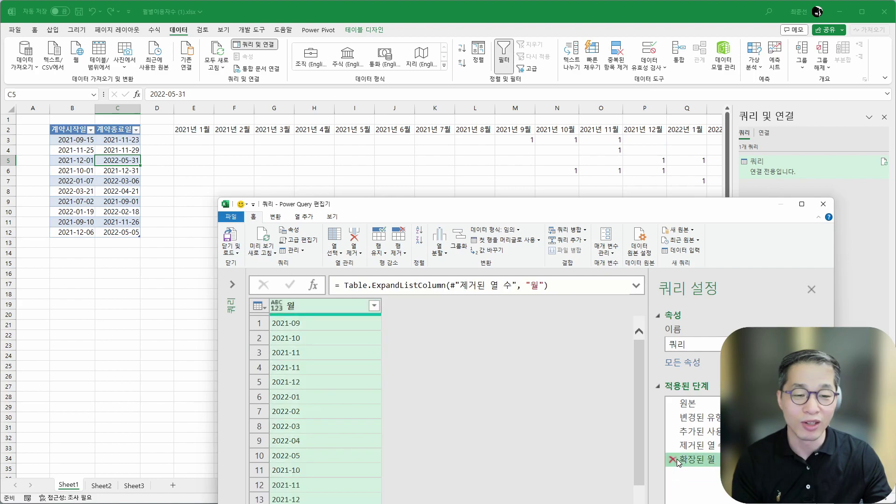
click(674, 459)
click(673, 445)
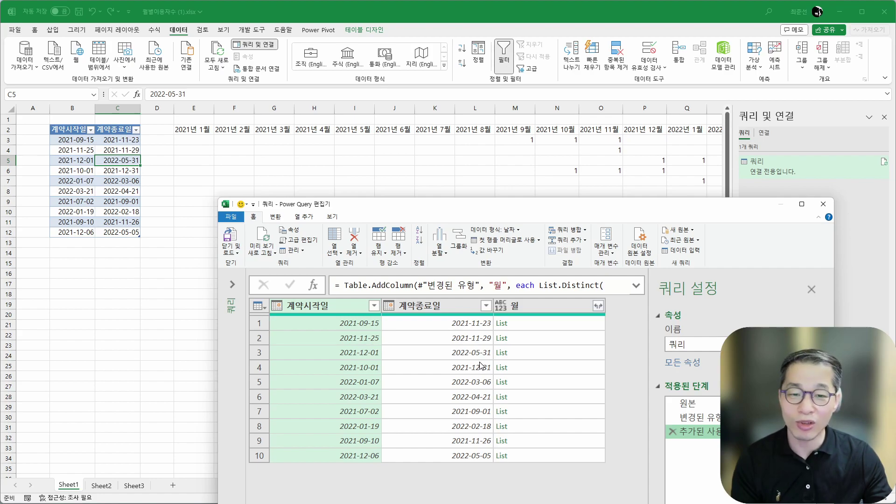
Expand the 월 lists to new rows while keeping the contract start and end date columns.
click(599, 306)
click(548, 322)
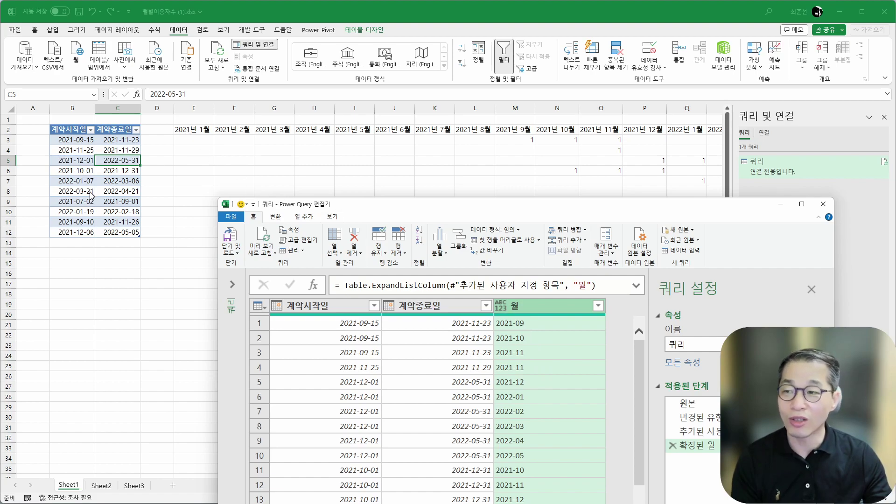
click(185, 138)
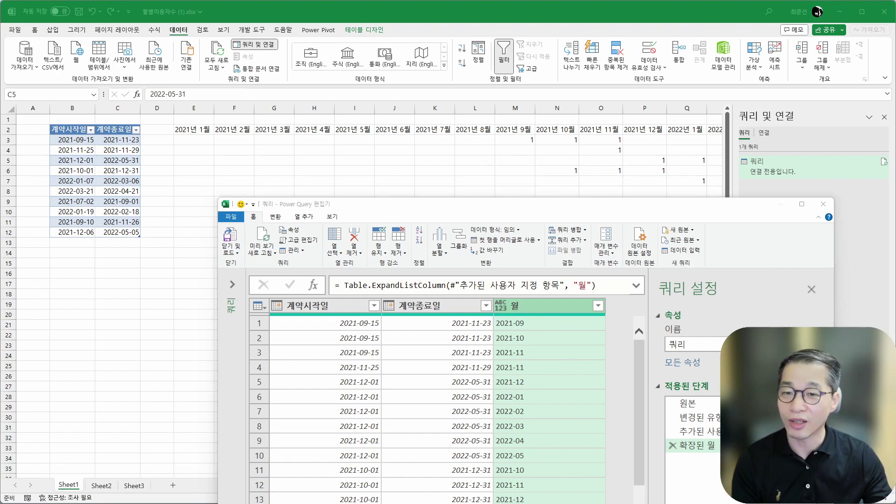
drag(169, 124, 729, 140)
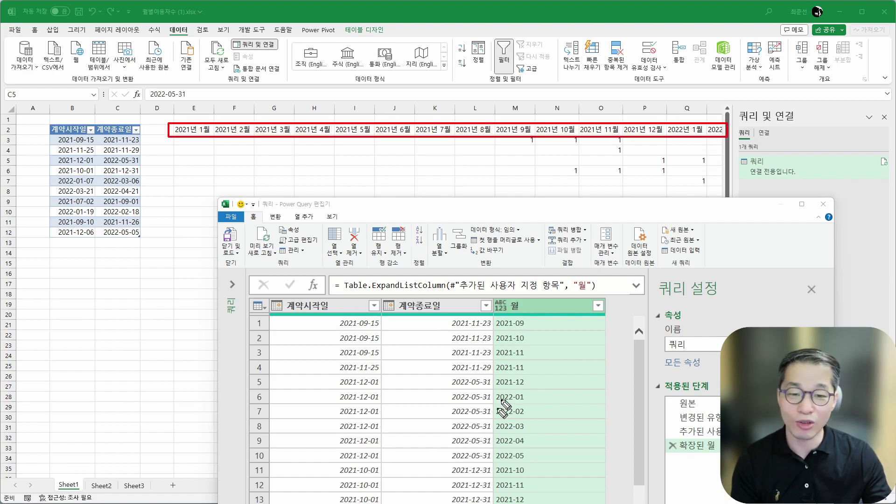
mouse_move(537, 337)
mouse_down()
mouse_move(534, 503)
mouse_move(567, 490)
mouse_up()
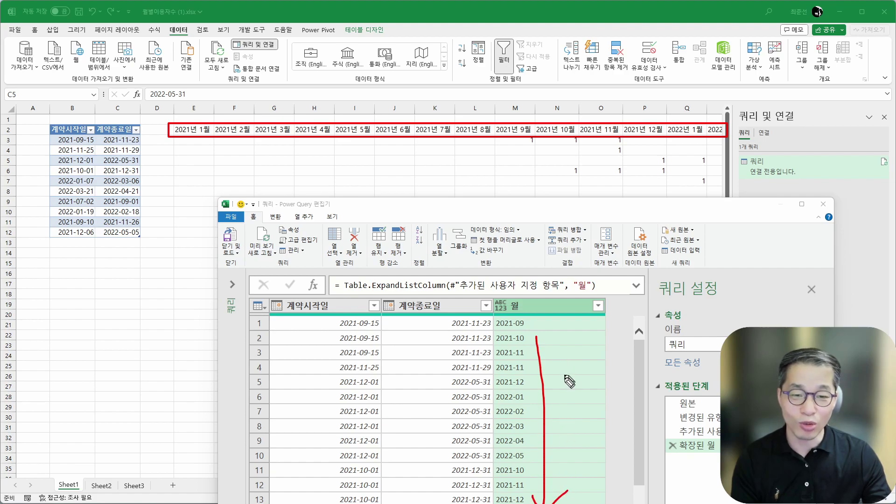
mouse_move(561, 295)
mouse_down()
mouse_move(825, 294)
mouse_move(803, 311)
mouse_up()
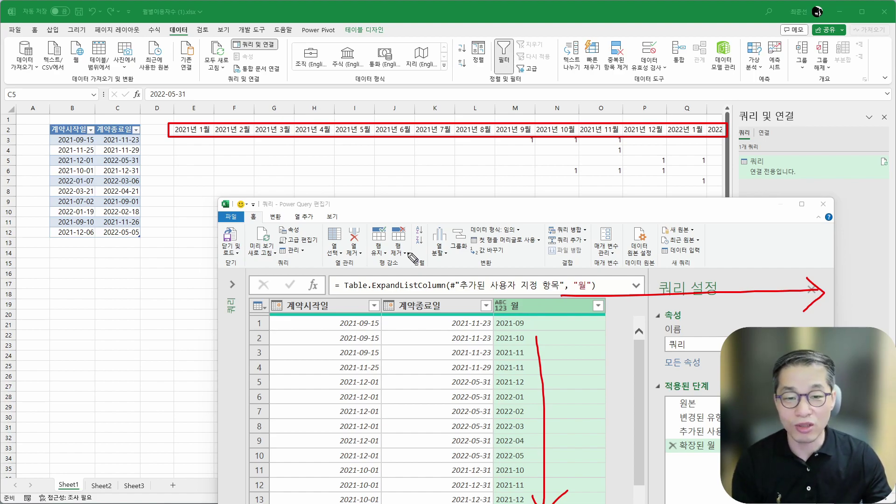
mouse_move(435, 388)
mouse_down()
mouse_move(348, 340)
mouse_move(455, 371)
mouse_up()
drag(560, 308, 792, 301)
mouse_move(628, 360)
mouse_down()
mouse_move(657, 415)
mouse_move(646, 379)
mouse_move(657, 395)
mouse_up()
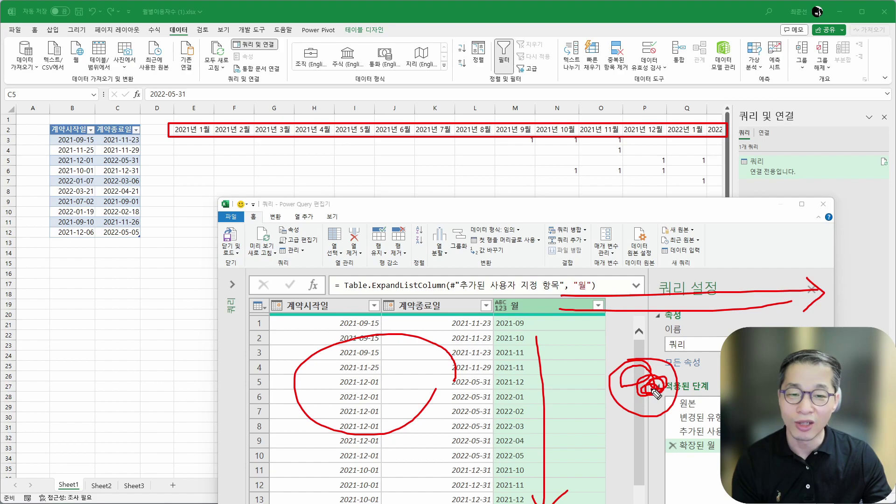
mouse_move(532, 311)
mouse_down()
mouse_move(502, 298)
mouse_move(526, 319)
mouse_up()
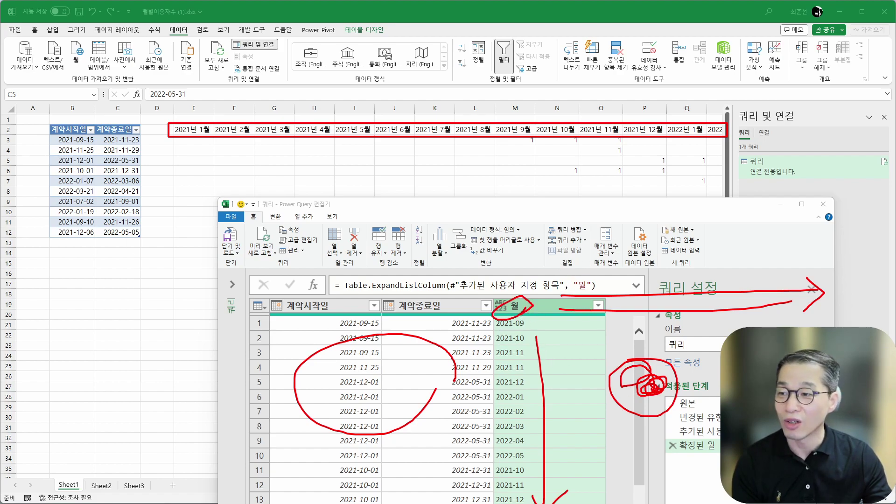
key(Escape)
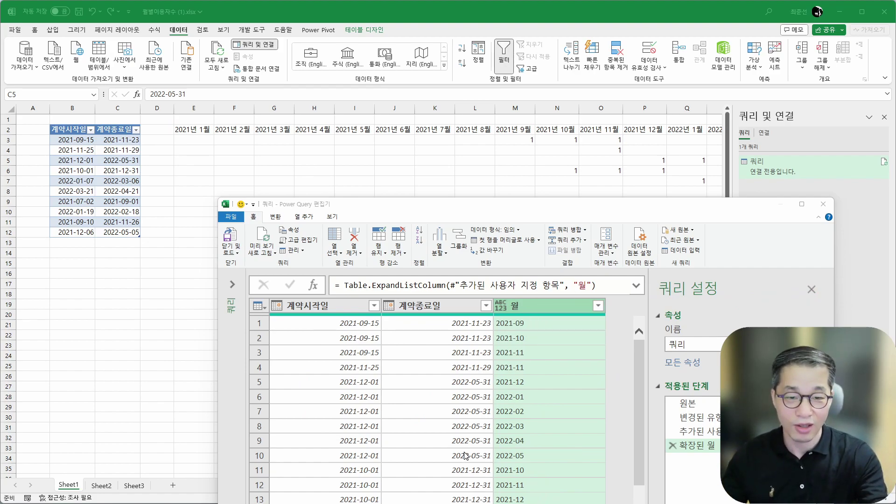
Duplicate the 월 column in the expanded contract query.
click(476, 210)
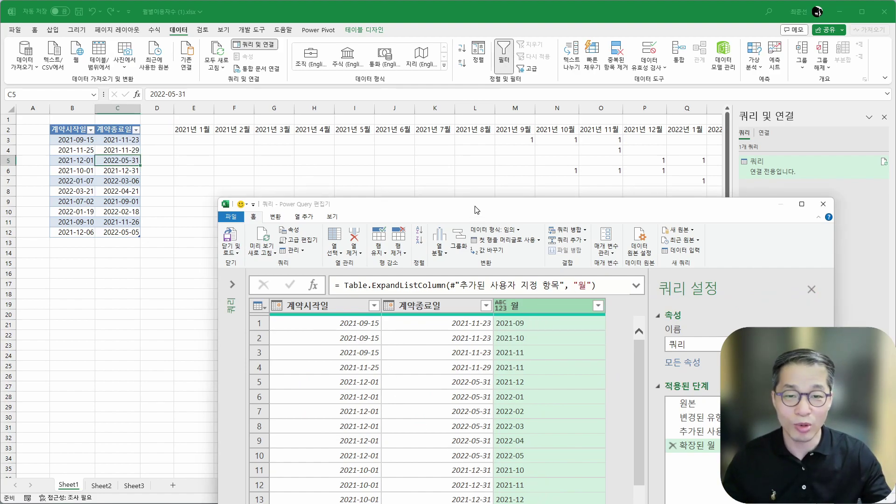
key(ctrl+minus)
key(ctrl+minus)
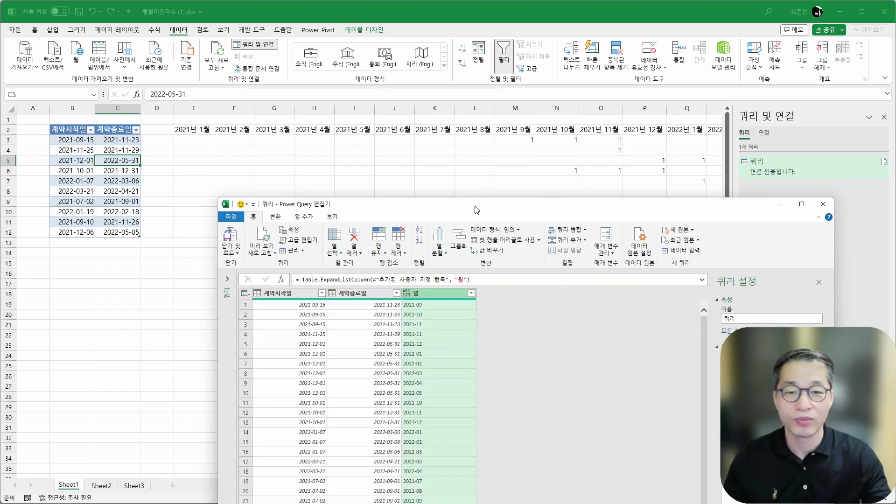
drag(478, 210, 452, 77)
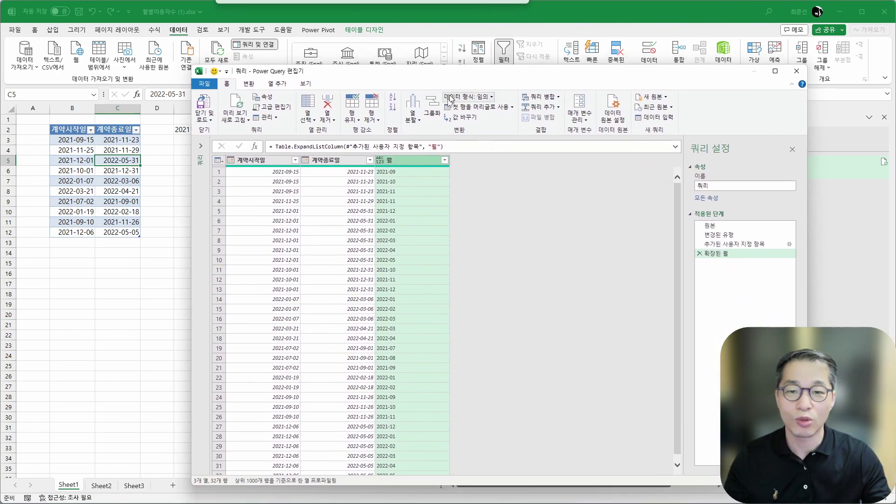
click(278, 84)
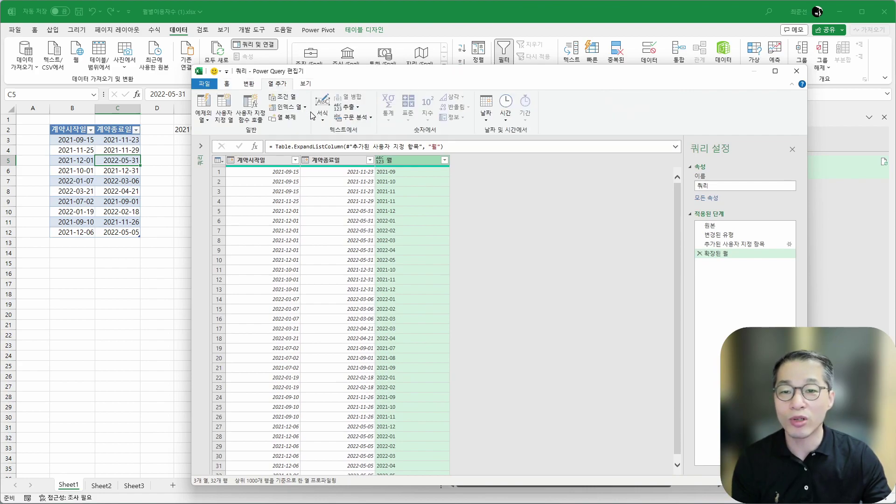
click(284, 118)
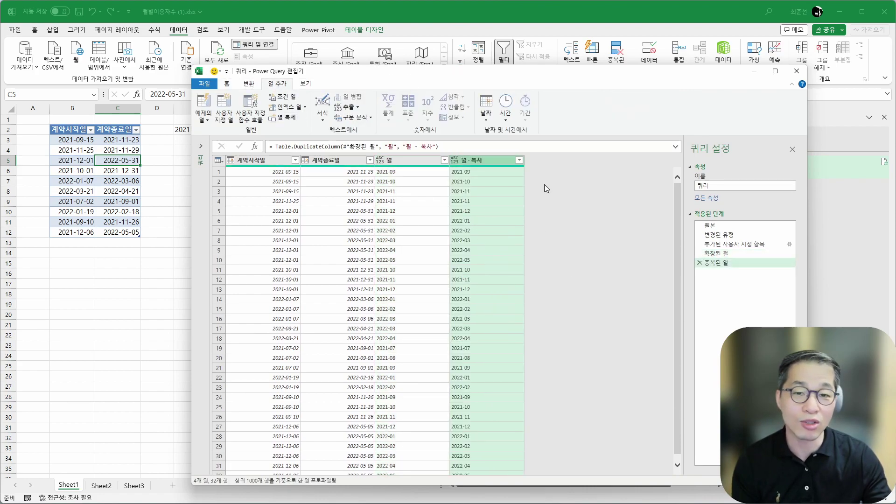
Pivot the 월 column using 월 - 복사 as the values column, aggregated with 개수(전체 항목).
click(418, 163)
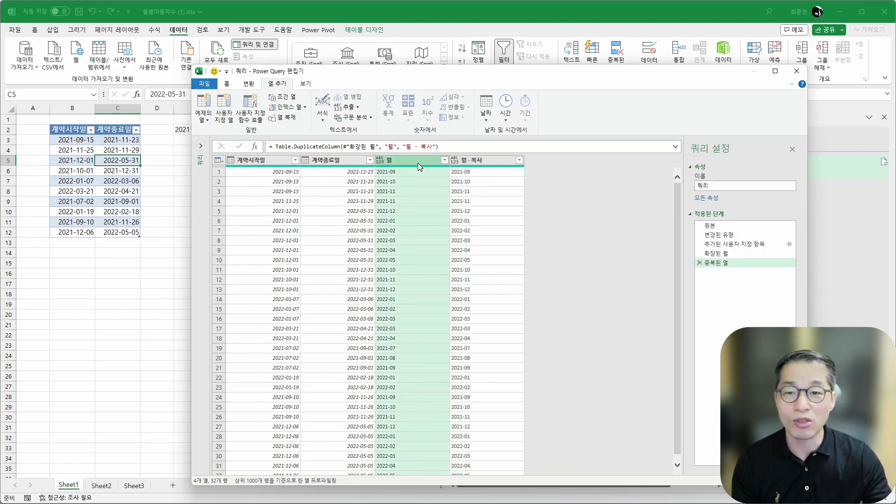
click(256, 84)
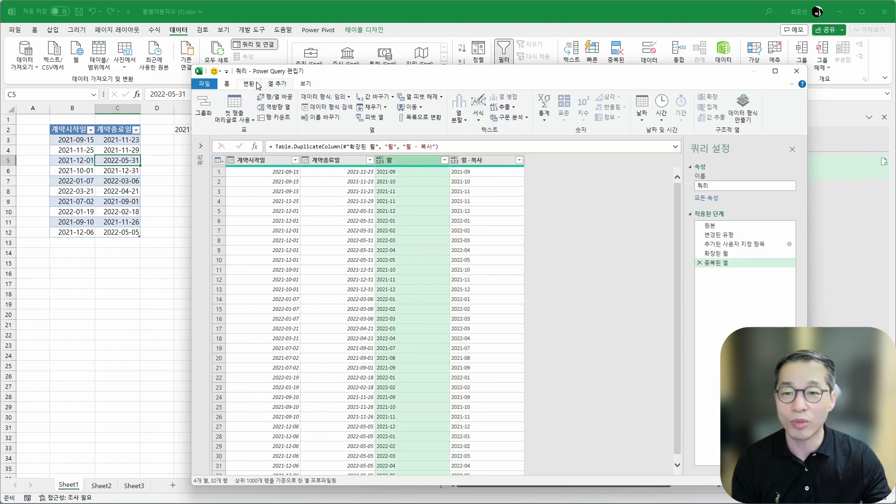
click(373, 117)
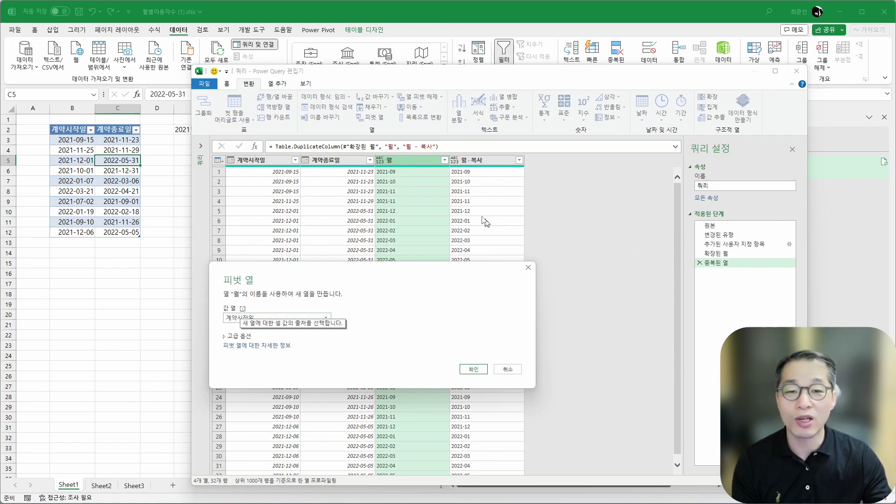
click(292, 318)
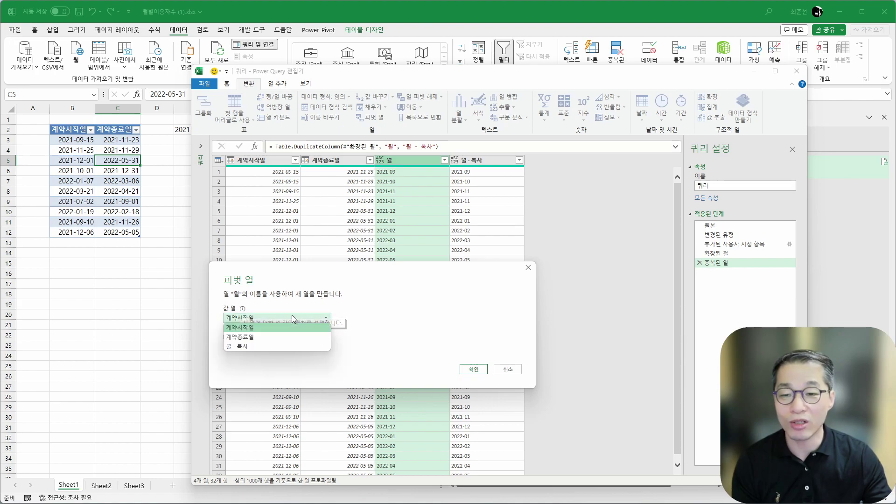
click(276, 348)
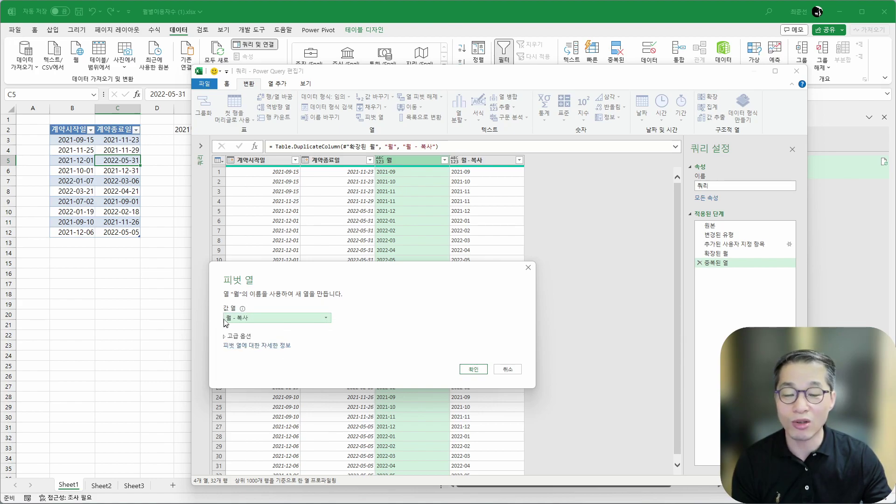
click(241, 337)
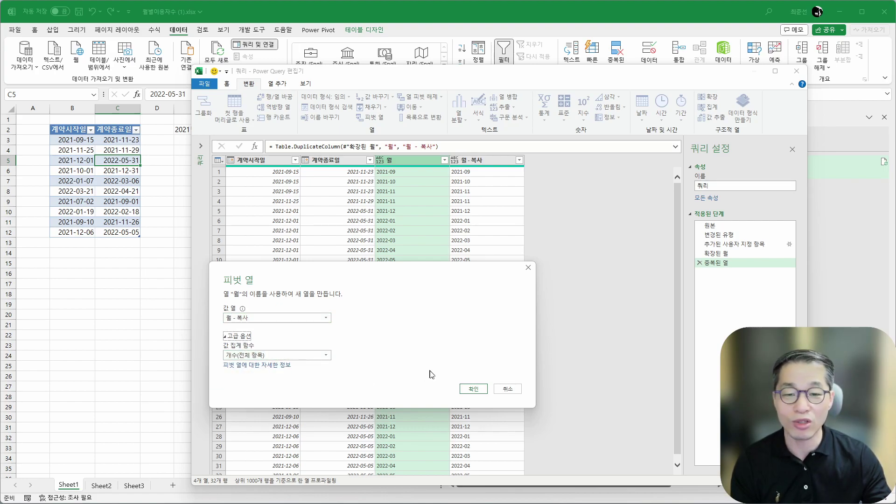
click(478, 391)
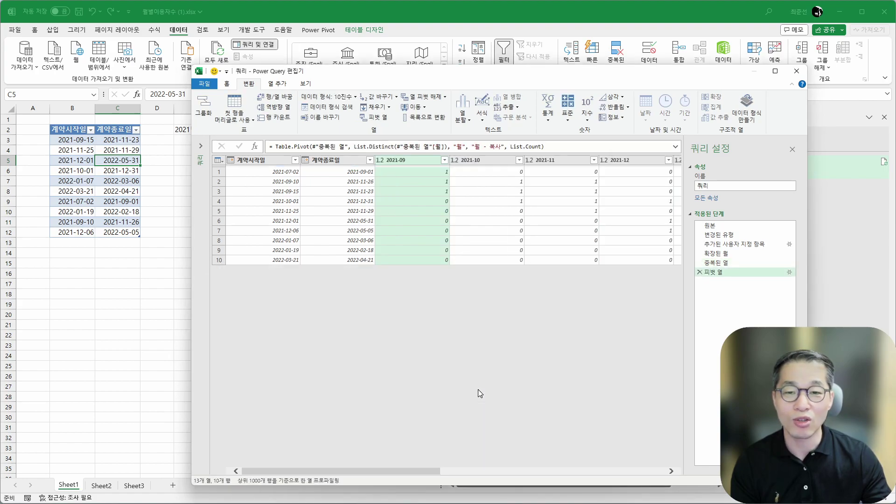
Insert an ascending sort on 월 right after the 확장된 월 step and return to the 피벗 열 step.
drag(409, 472, 443, 471)
drag(442, 74, 363, 226)
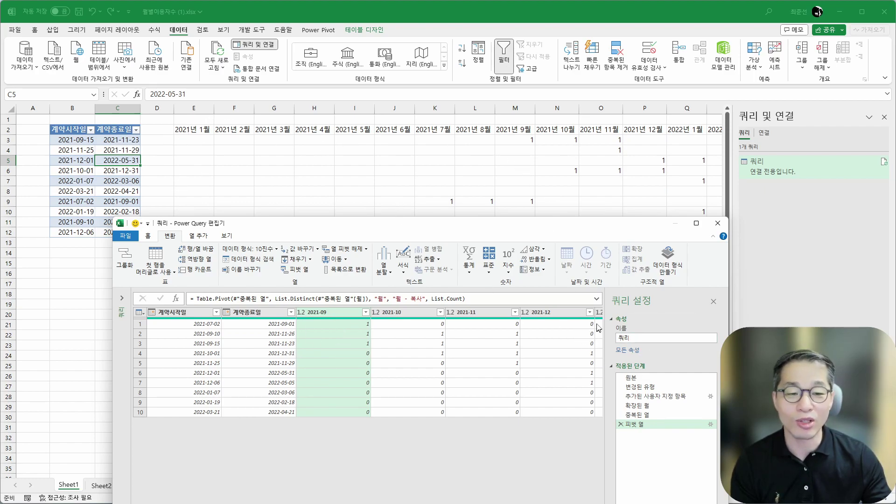
click(639, 416)
click(637, 405)
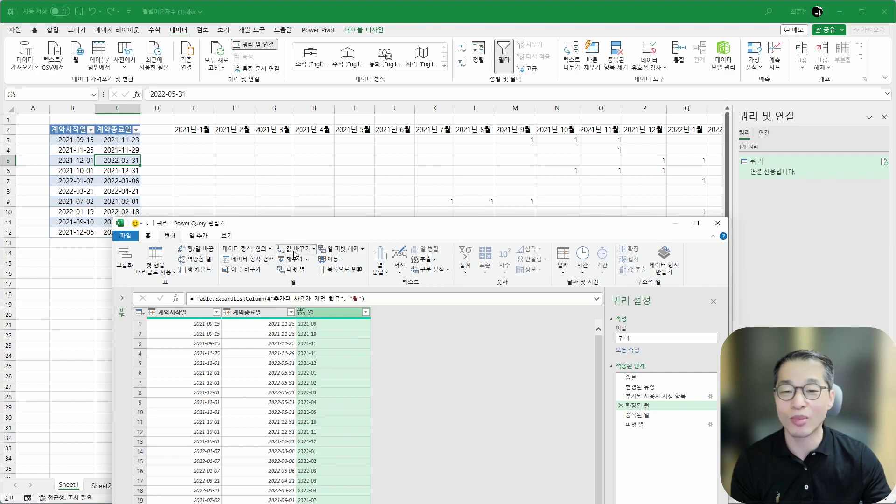
click(150, 236)
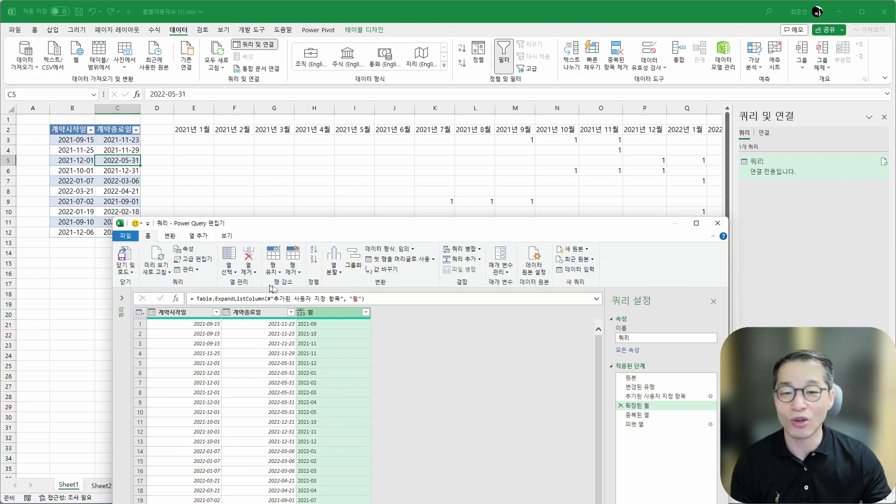
click(315, 256)
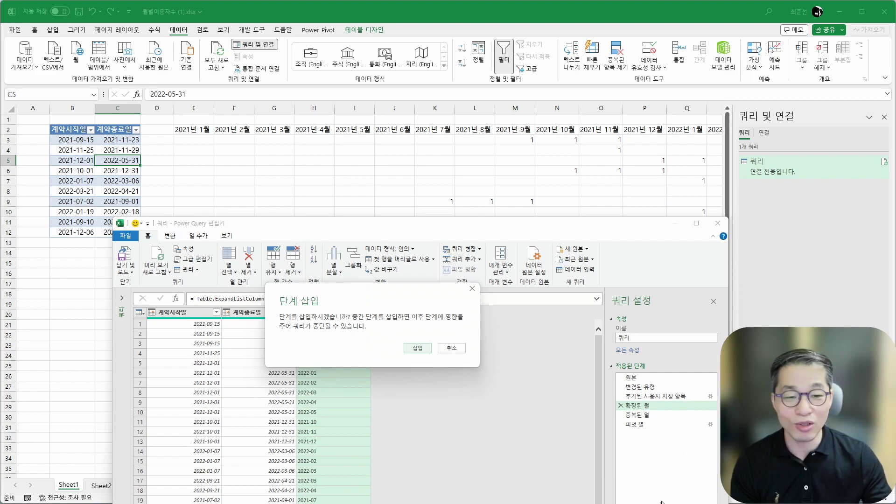
click(414, 347)
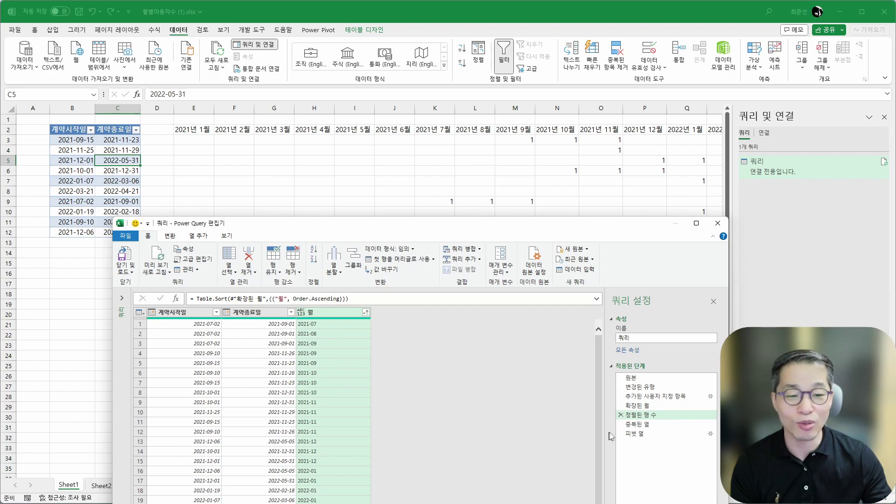
click(638, 424)
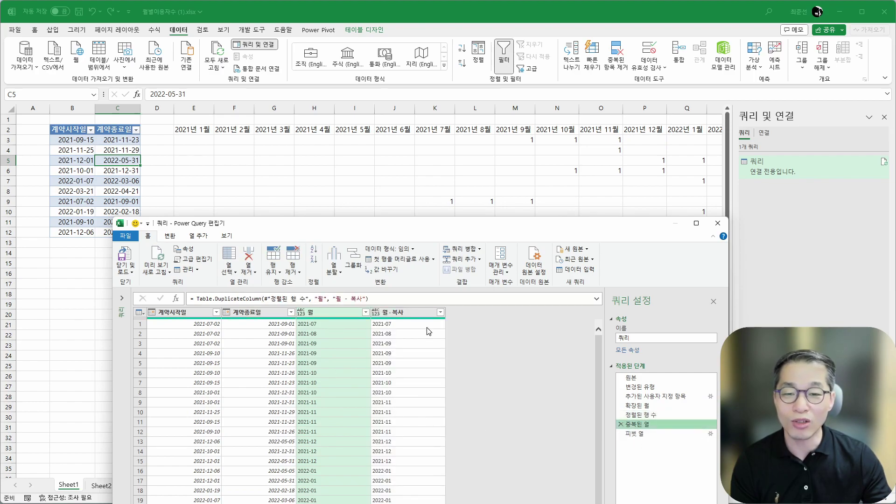
click(634, 434)
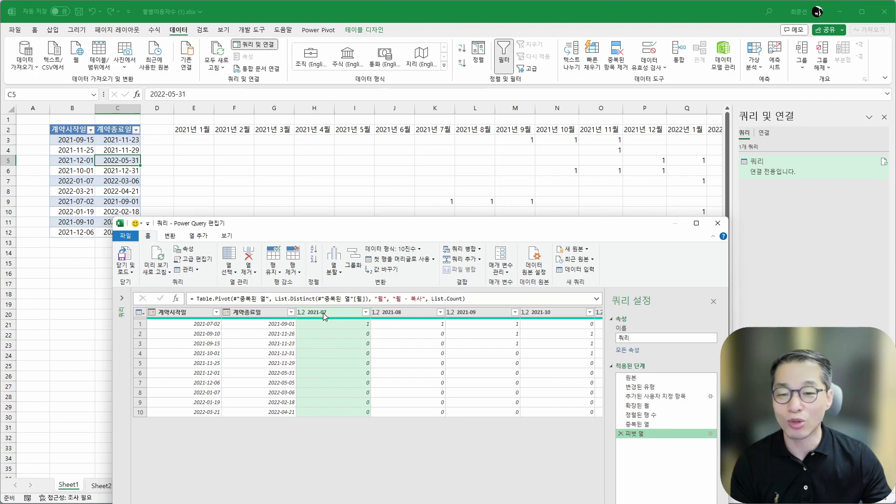
Close the query editor and load 쿼리 as a table into the existing worksheet at Sheet1 cell B16.
click(127, 260)
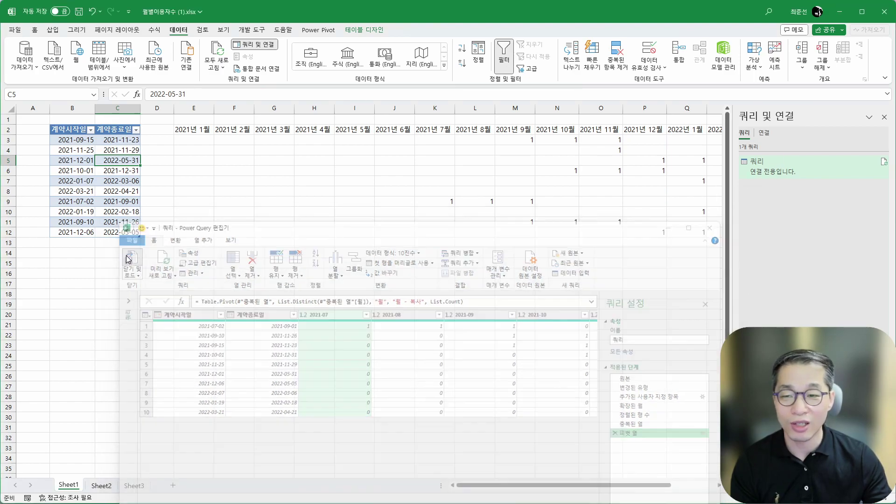
right_click(770, 172)
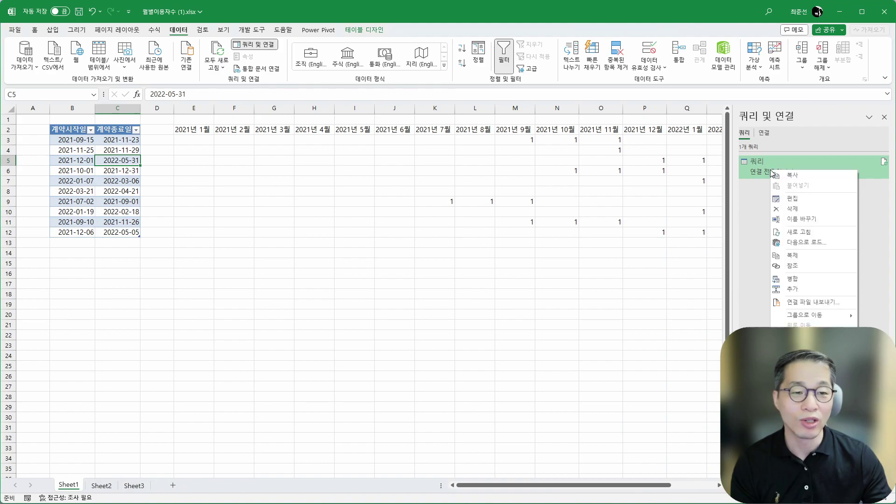
click(816, 243)
click(487, 212)
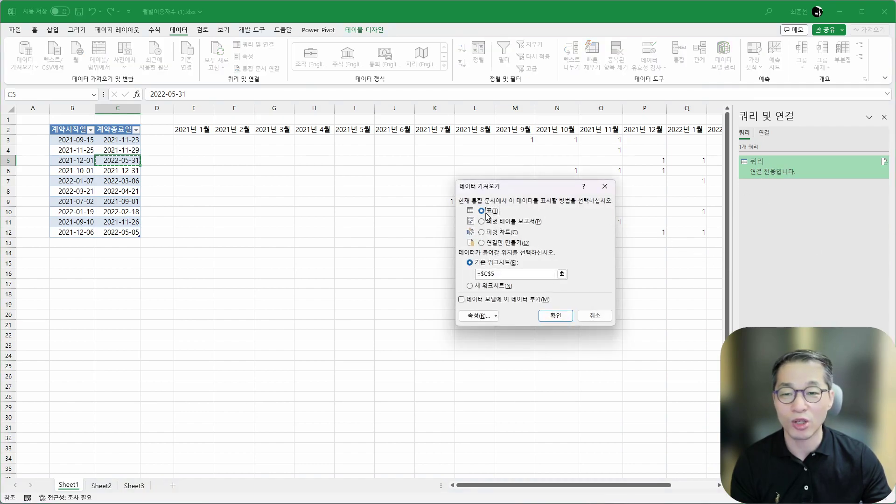
click(71, 275)
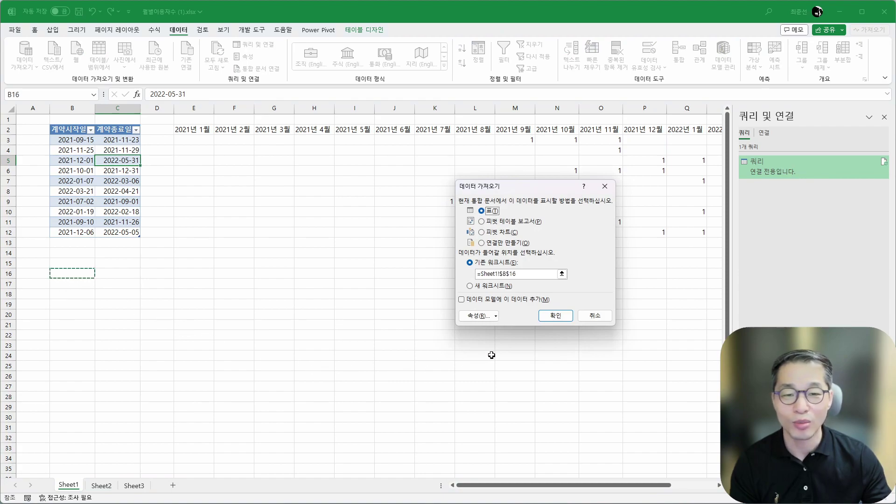
click(555, 320)
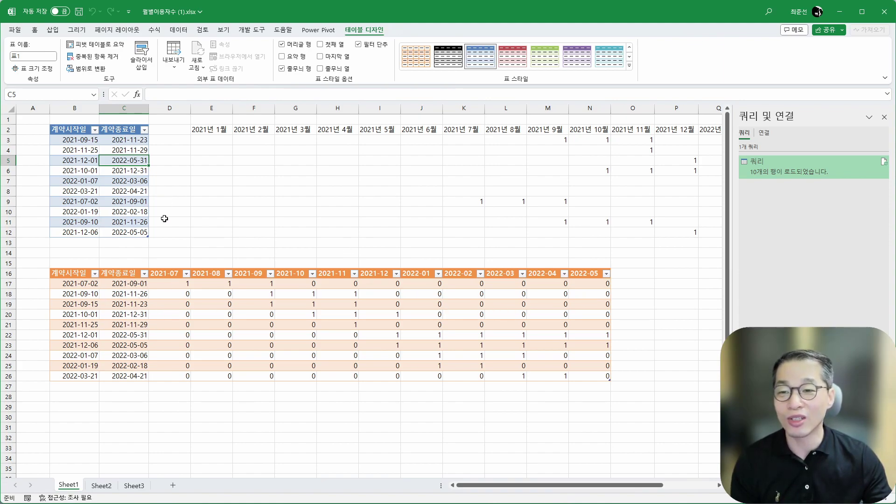
Compare the source contract dates and manual month grid with the loaded pivot table's dates and month columns.
drag(58, 140, 109, 232)
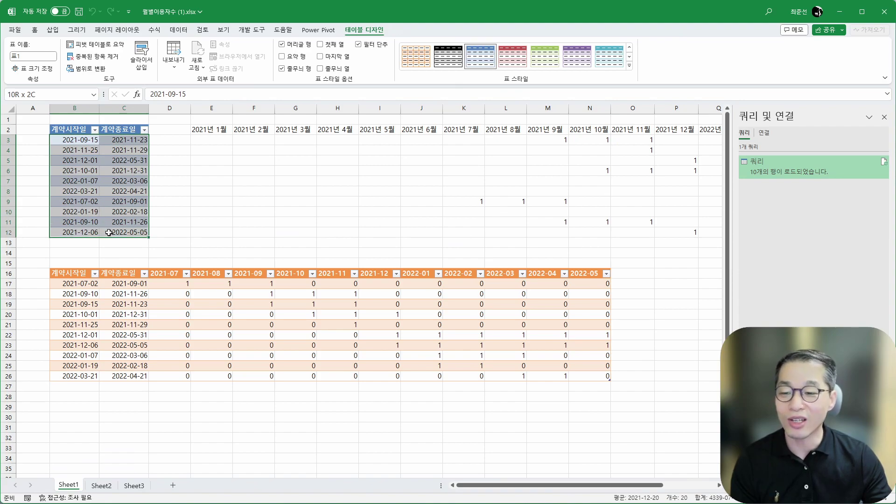
drag(84, 284, 105, 372)
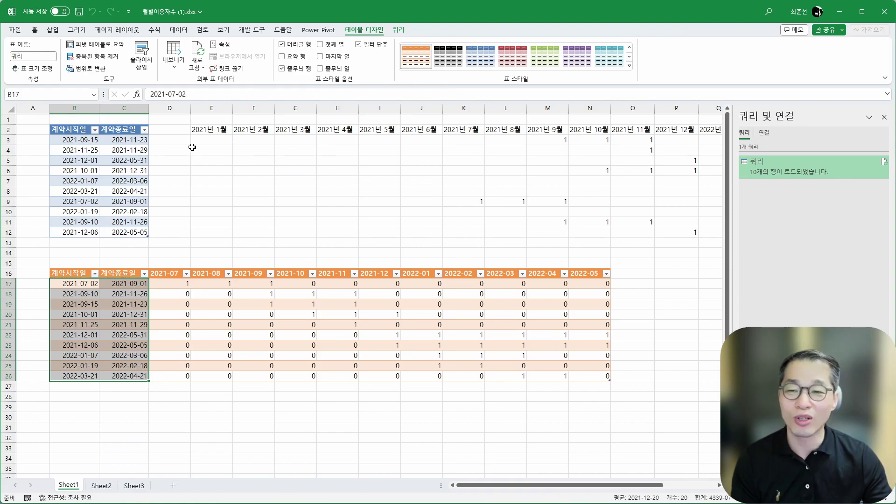
click(106, 125)
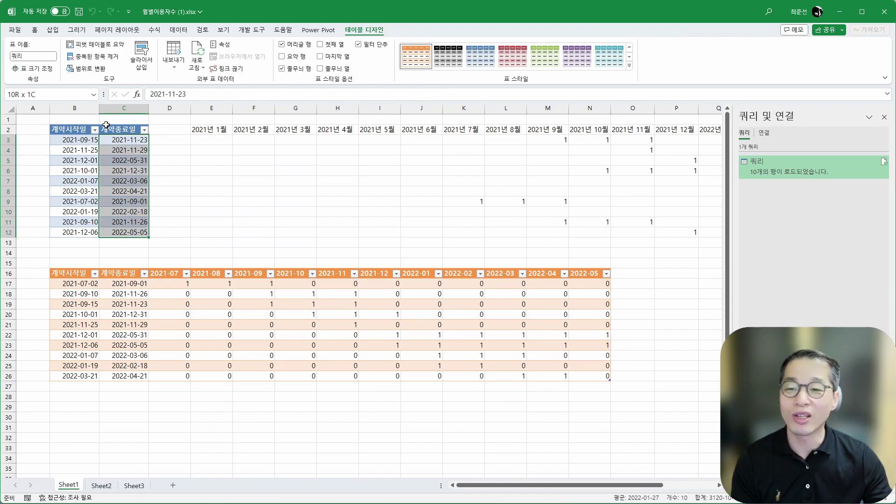
drag(169, 274, 604, 275)
drag(175, 383, 591, 386)
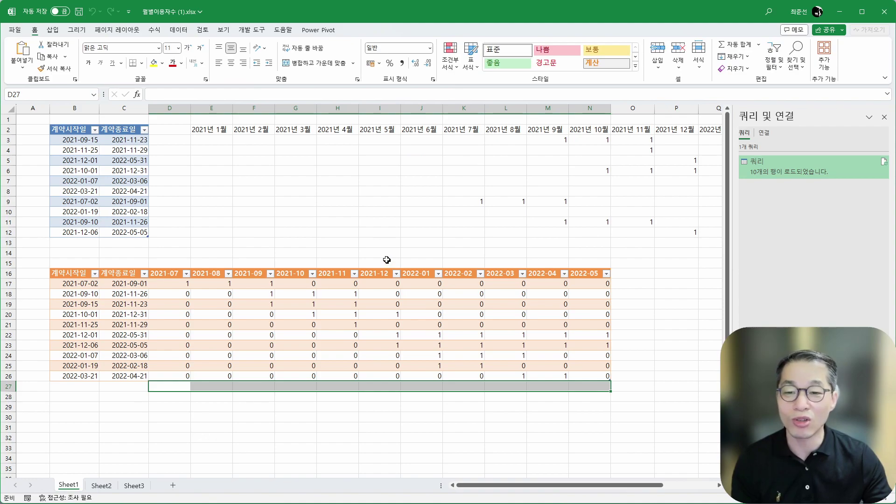
drag(170, 273, 586, 275)
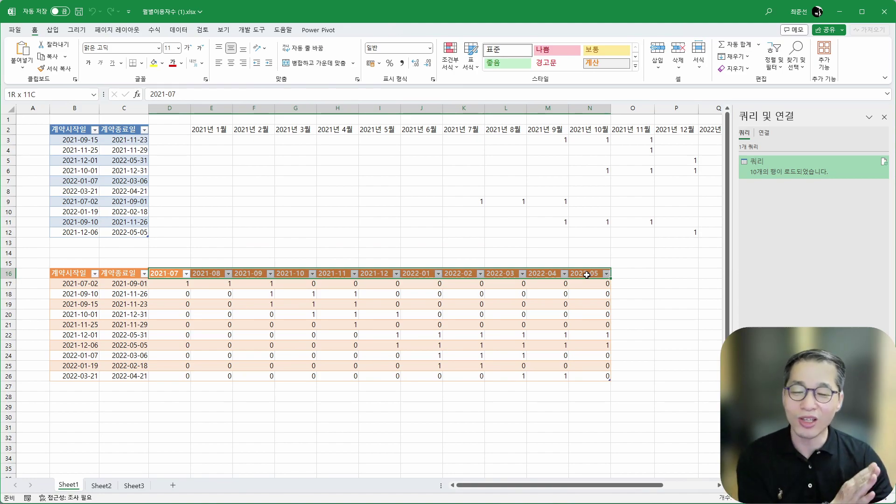
drag(206, 129, 205, 243)
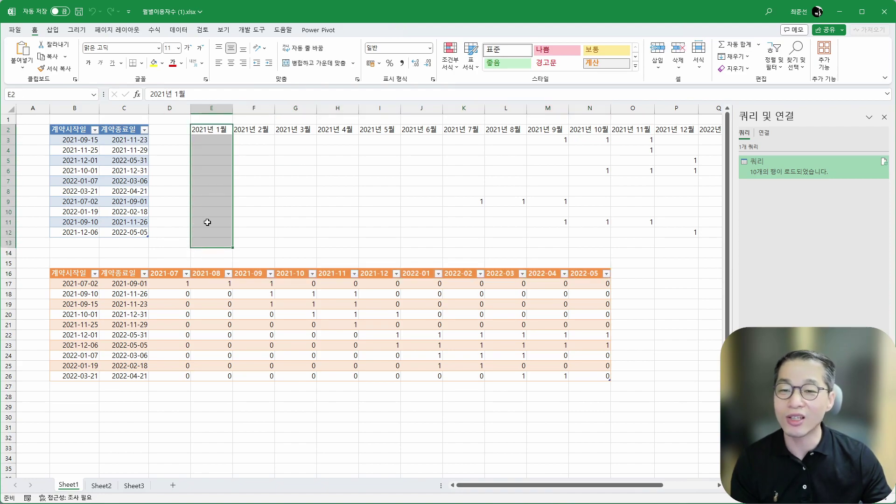
click(208, 302)
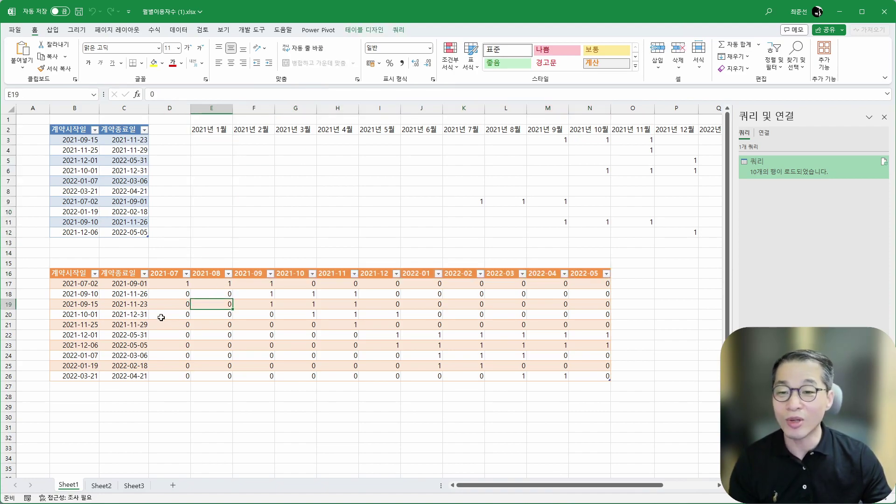